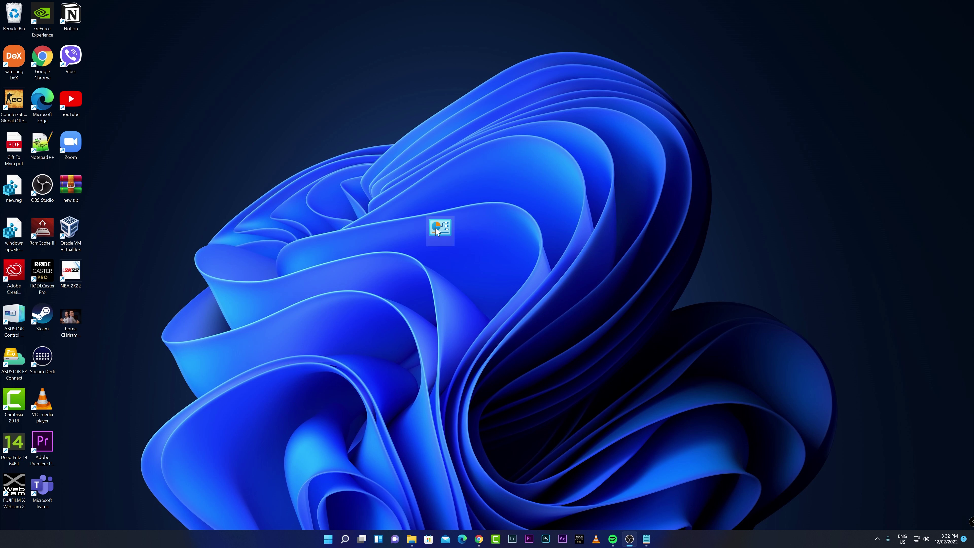
# Check the installed Windows version and build with winver, move its window towards the middle of the desktop and close it.
pyautogui.click(346, 538)
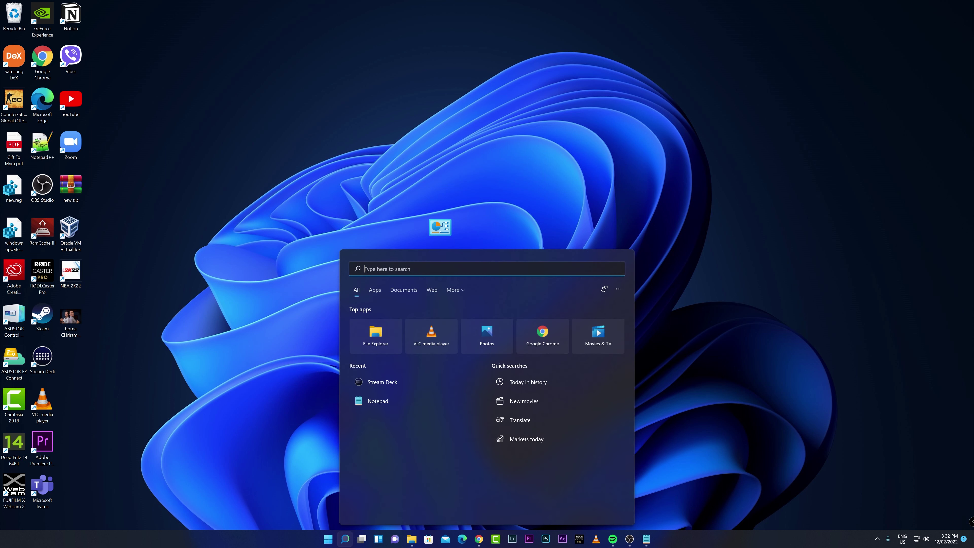
pyautogui.write('windows powershell')
pyautogui.hotkey('ctrl', 'a')
pyautogui.write('winver')
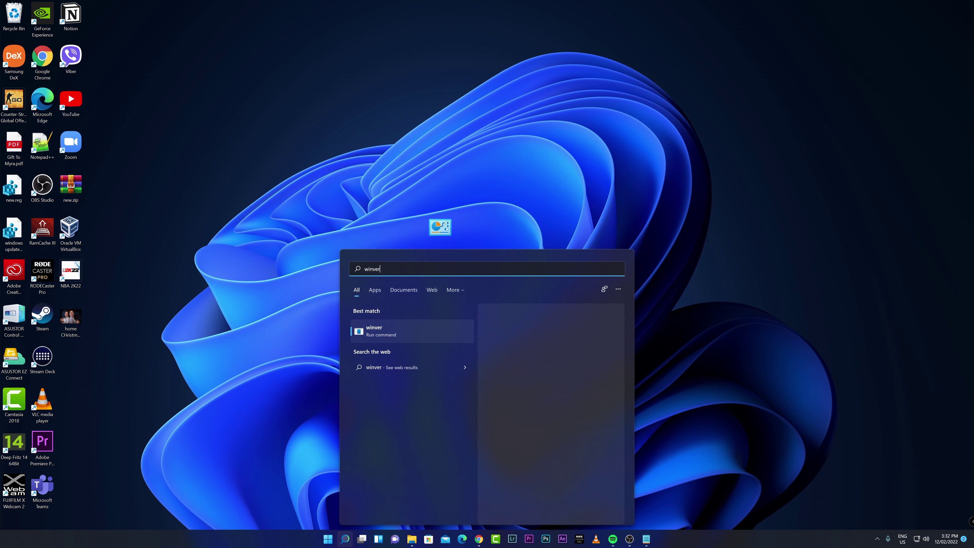
pyautogui.press('Return')
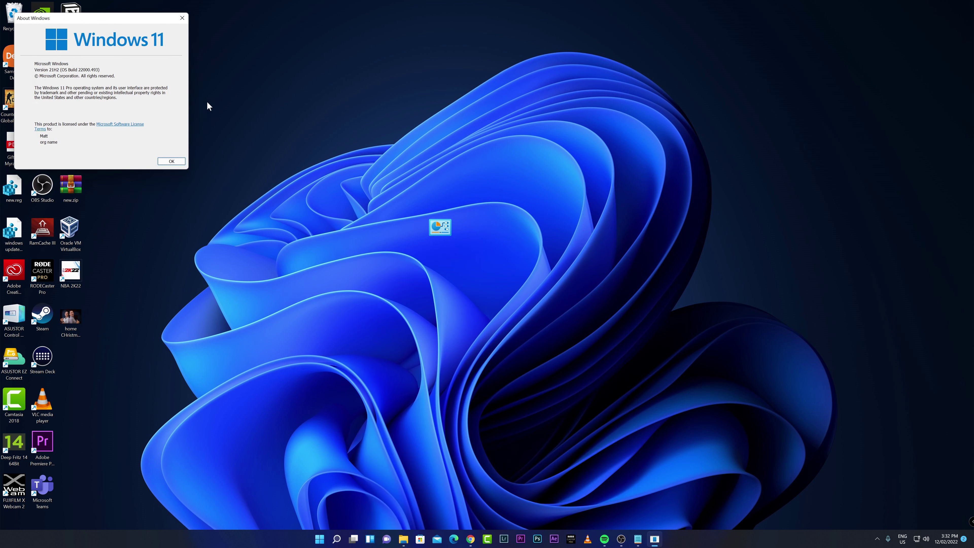
pyautogui.moveTo(112, 20); pyautogui.dragTo(432, 268)
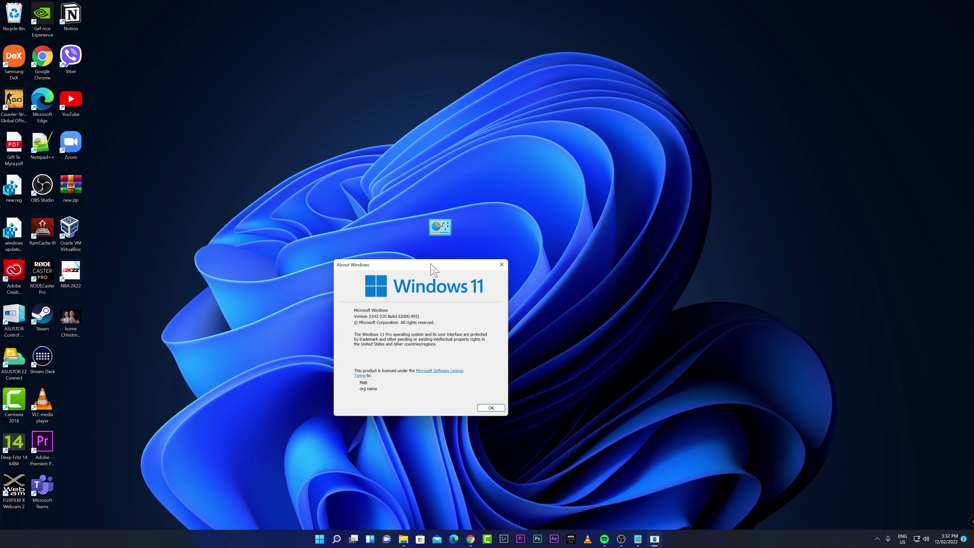
pyautogui.click(501, 265)
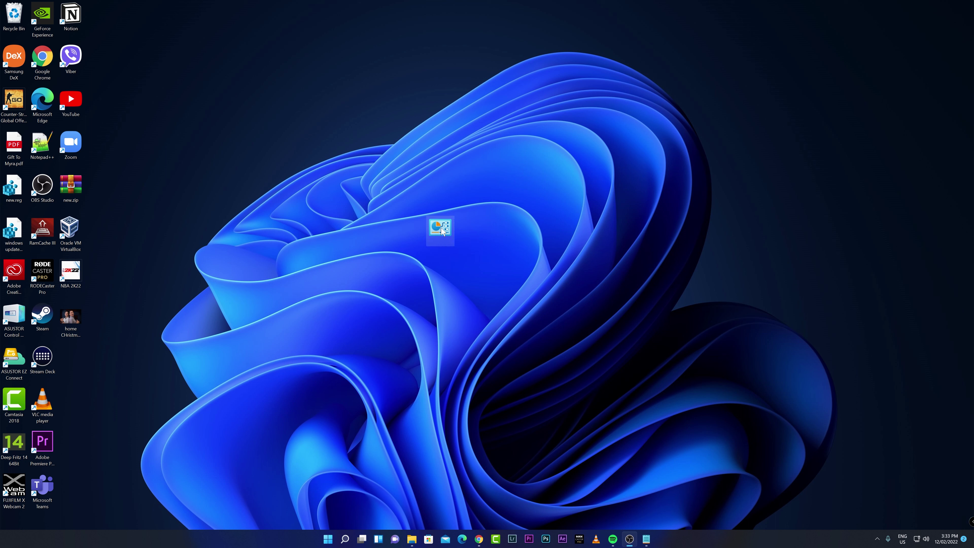
# Move the GodMode icon a little higher on the desktop.
pyautogui.moveTo(433, 233); pyautogui.dragTo(431, 199)
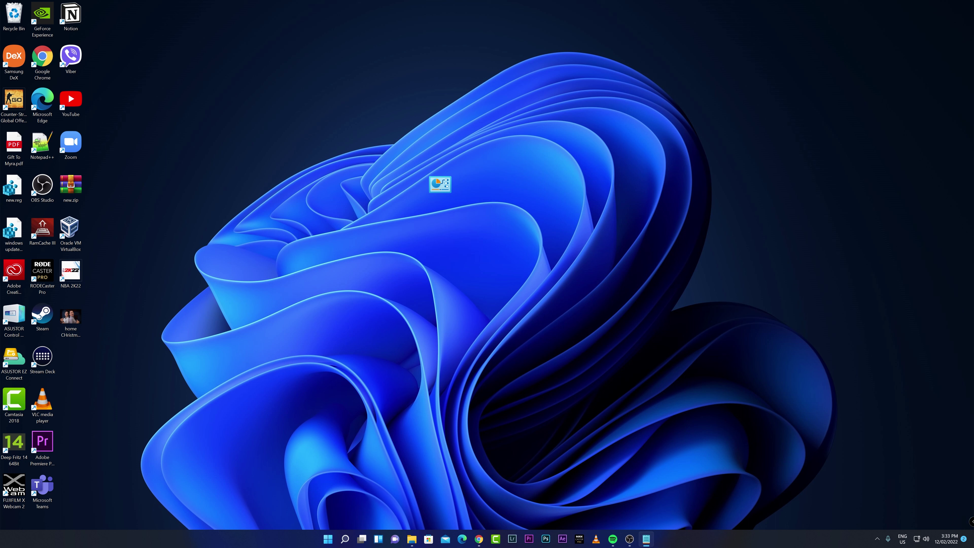
pyautogui.rightClick(449, 270)
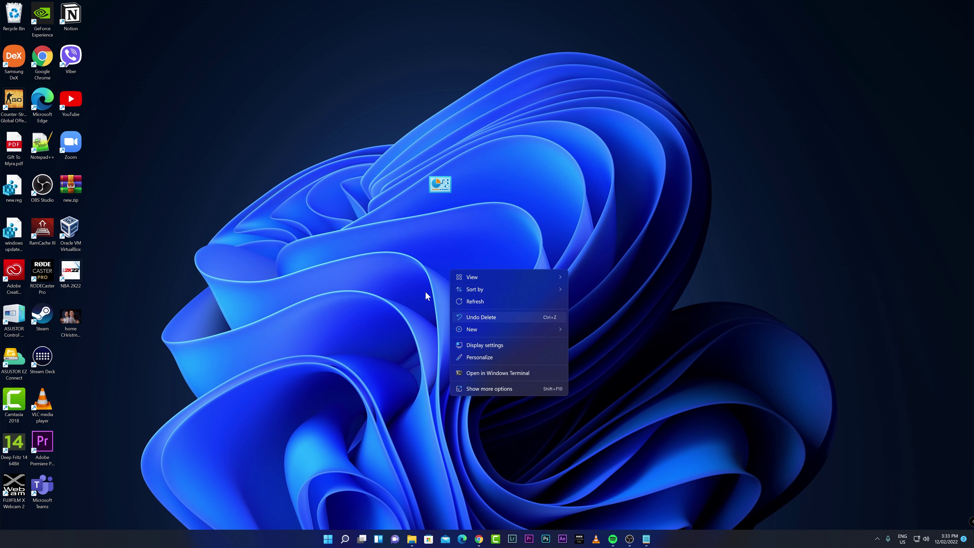
pyautogui.click(376, 256)
# Try naming a new desktop folder with the code {ED7BA470-8E54-465E-825C-99712043E01C}, and delete the folder.
pyautogui.rightClick(376, 256)
pyautogui.moveTo(410, 307)
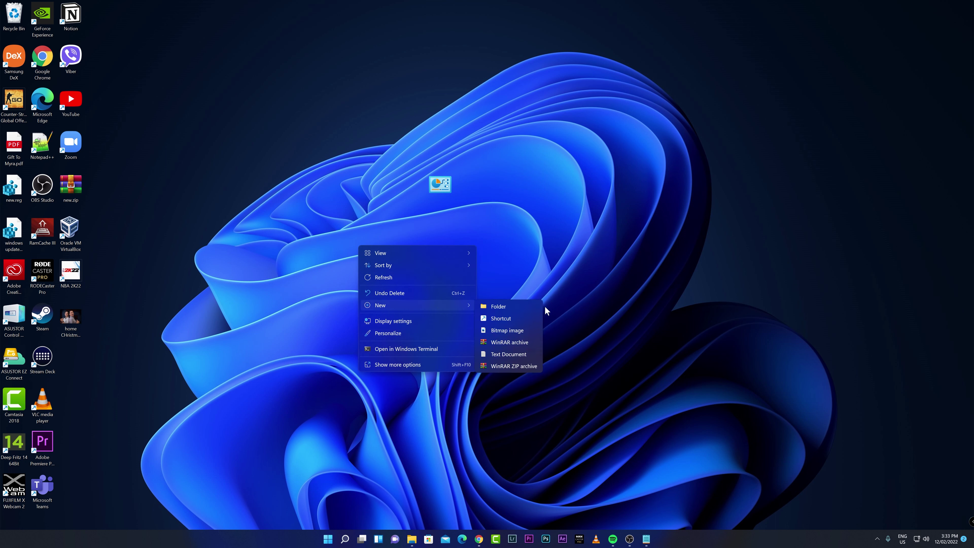
pyautogui.click(506, 305)
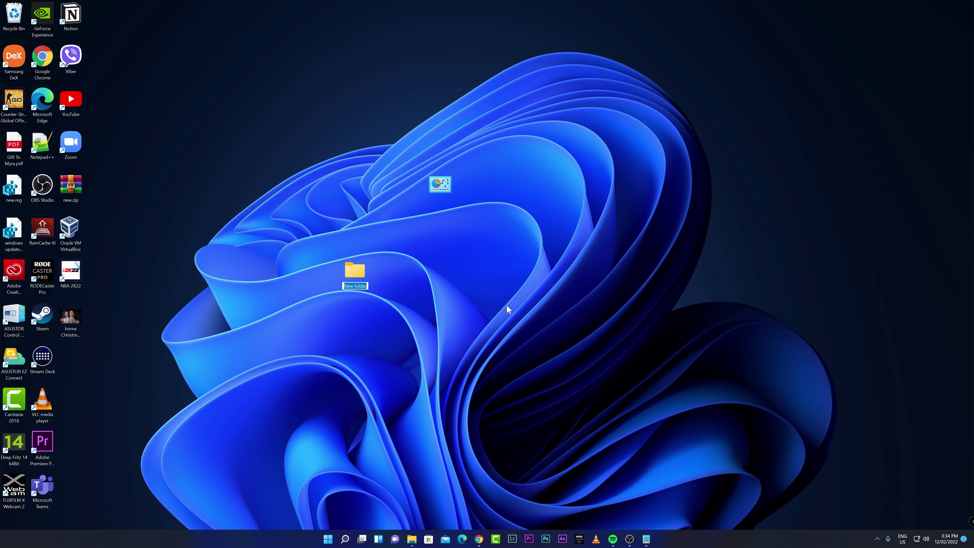
pyautogui.write('{ED7BA470-8E54-465E-825C-99712043E01C}')
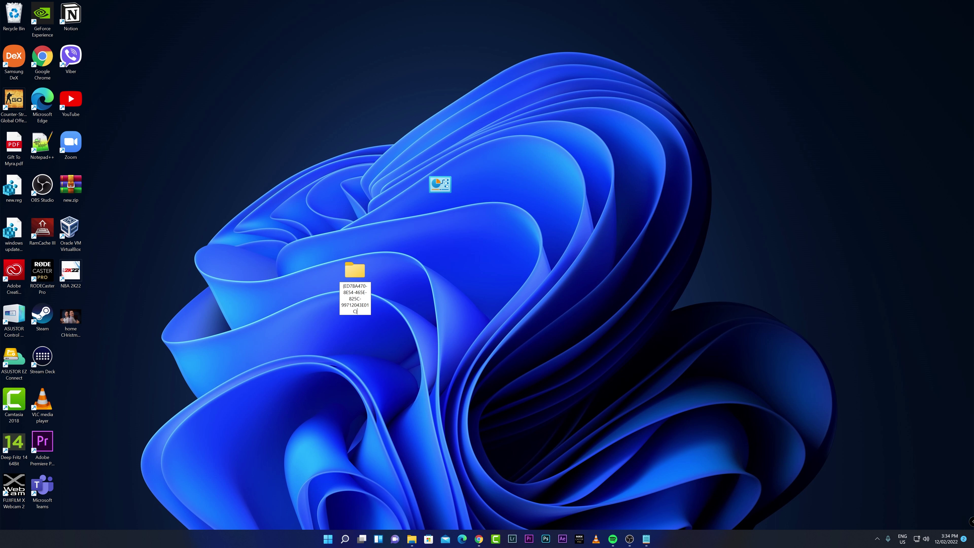
pyautogui.press('Escape')
pyautogui.rightClick(355, 273)
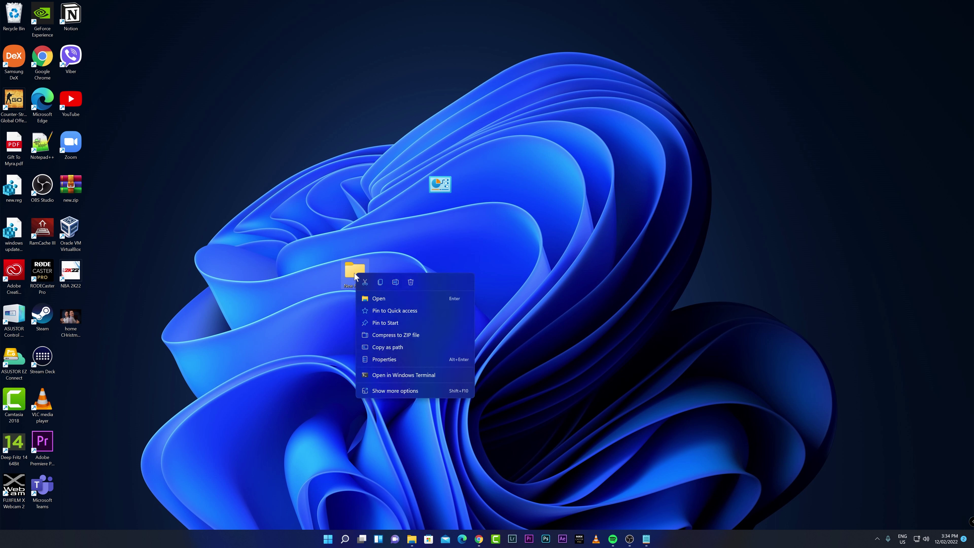
pyautogui.click(410, 283)
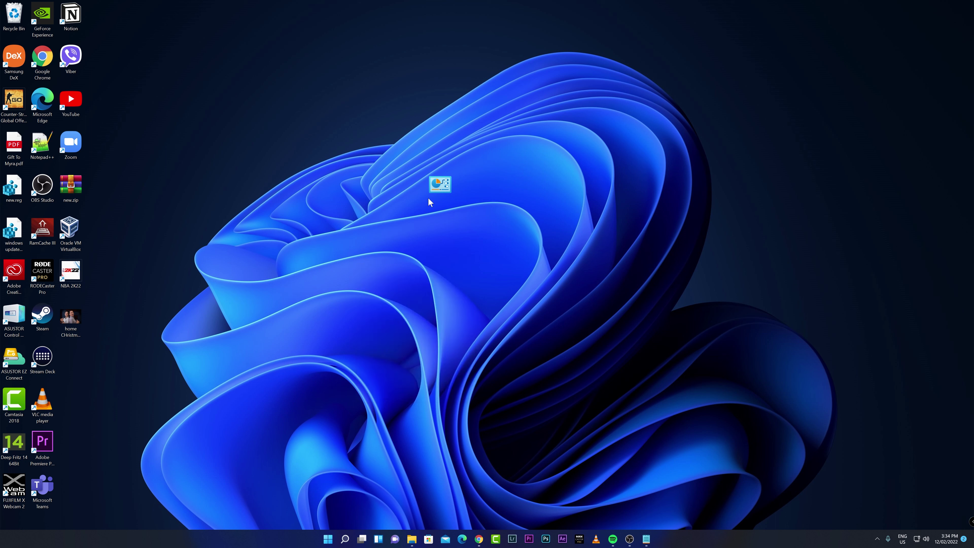
# Try naming another new desktop folder GodMode.{ED7BA470-8E54-465E-825C-99712043E01C}, decline merging it with the existing one, and delete it.
pyautogui.rightClick(366, 315)
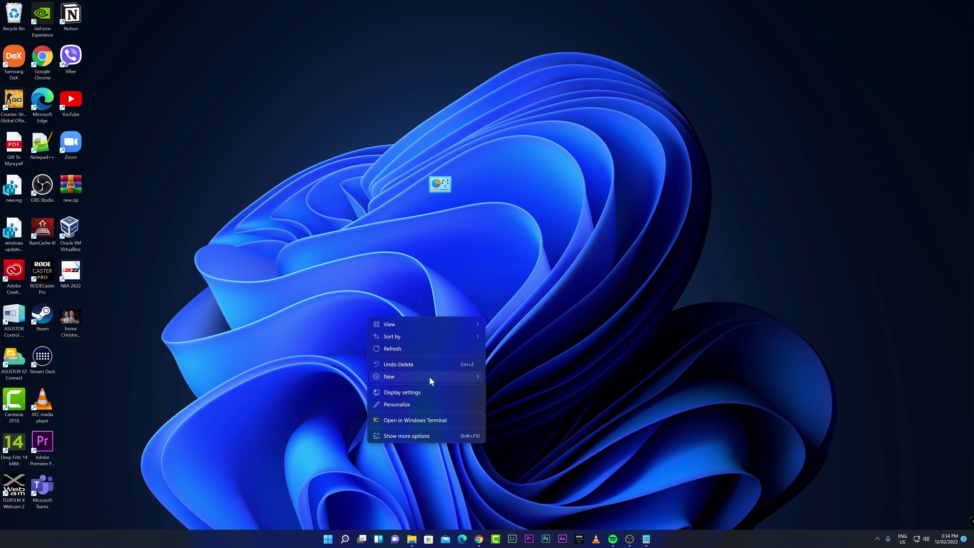
pyautogui.moveTo(429, 376)
pyautogui.click(505, 378)
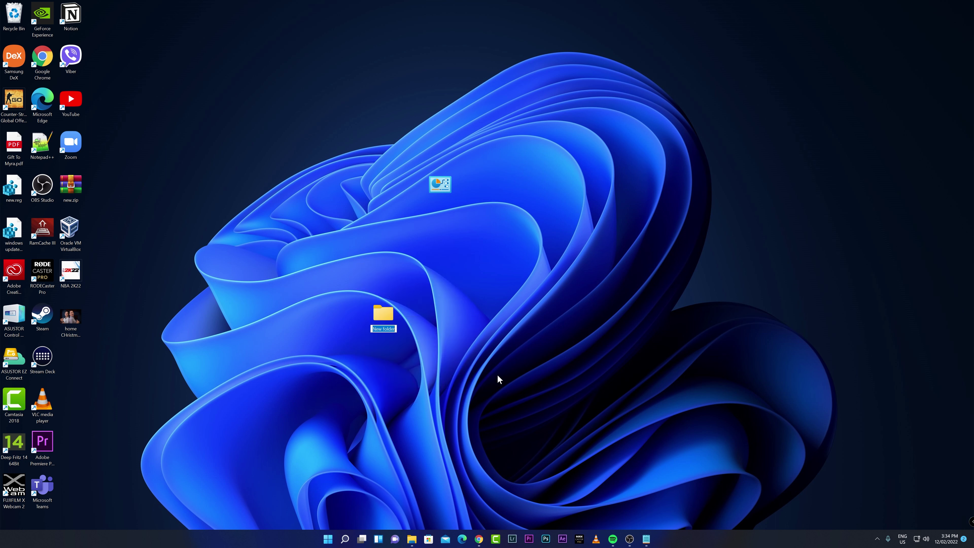
pyautogui.write('{ED7BA470-8E54-465E-825C-99712043E01C}')
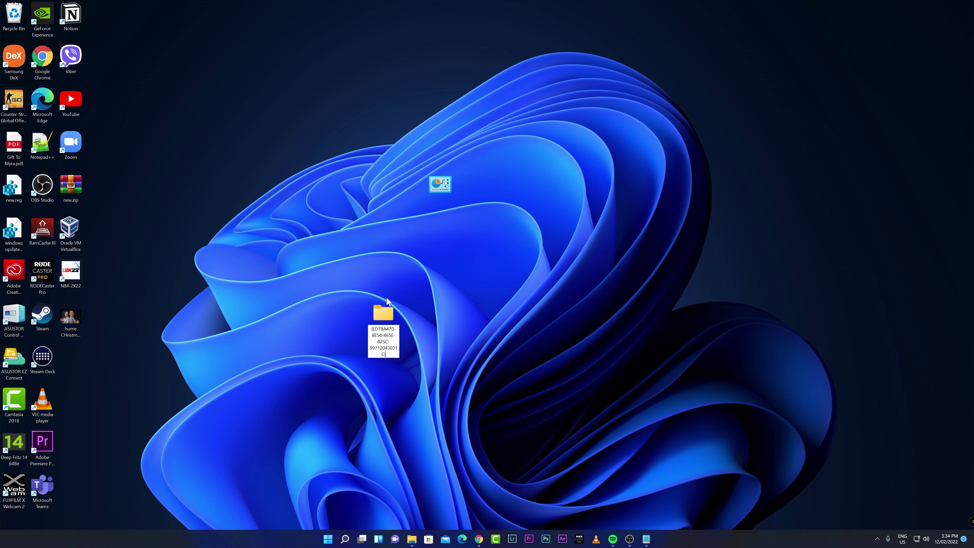
pyautogui.press('Return')
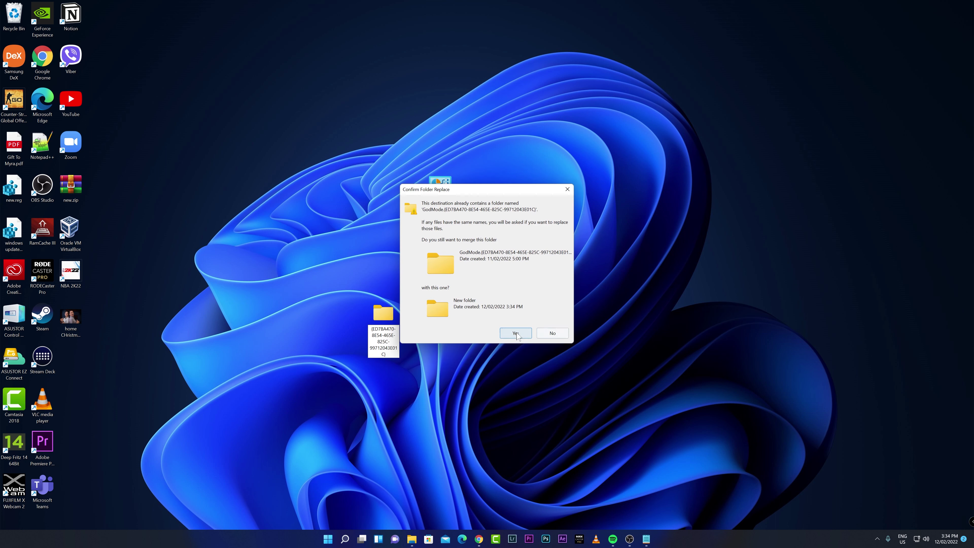
pyautogui.click(557, 333)
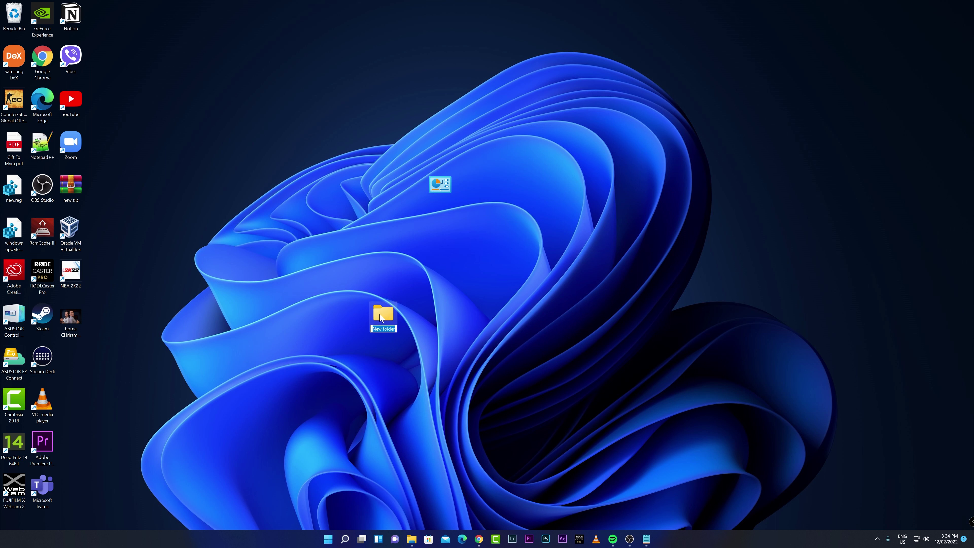
pyautogui.press('Escape')
pyautogui.press('Delete')
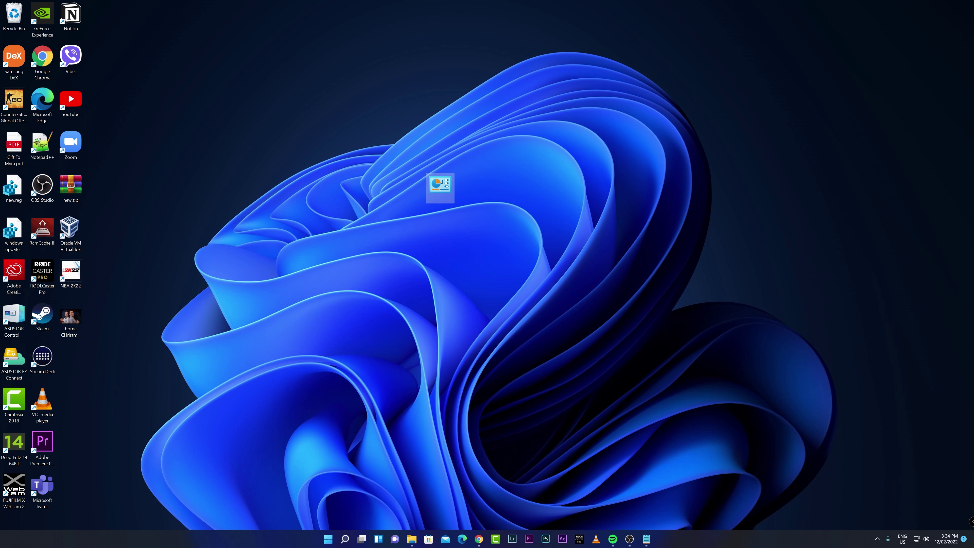
# Open the GodMode folder and create a desktop shortcut to Add a Bluetooth device, placed beside the folder window.
pyautogui.doubleClick(440, 185)
pyautogui.moveTo(637, 106); pyautogui.dragTo(550, 95)
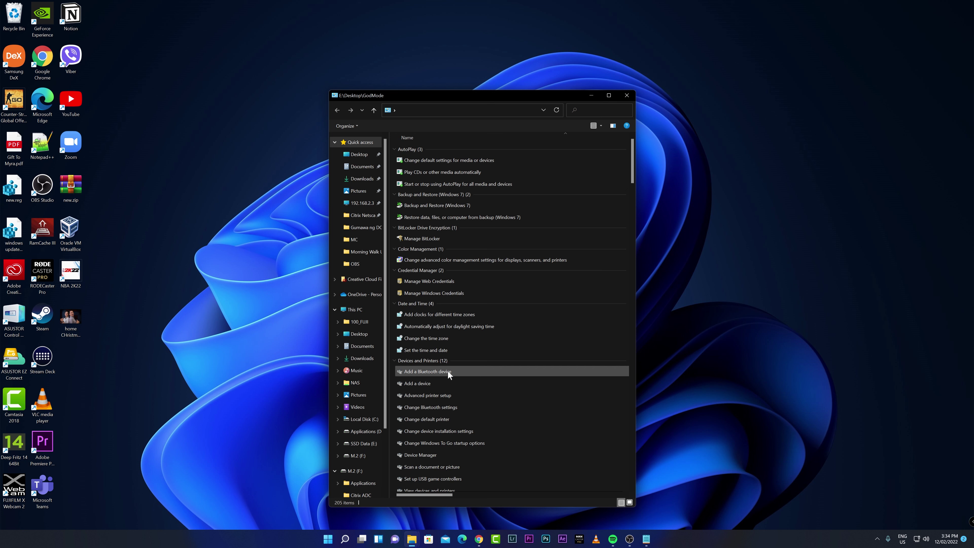
pyautogui.moveTo(448, 370); pyautogui.dragTo(756, 340)
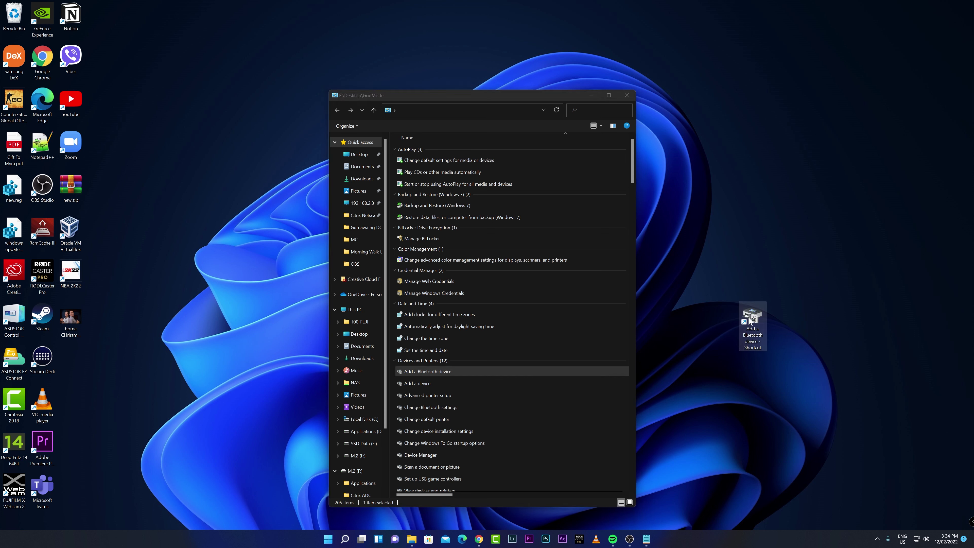
pyautogui.moveTo(748, 323); pyautogui.dragTo(283, 280)
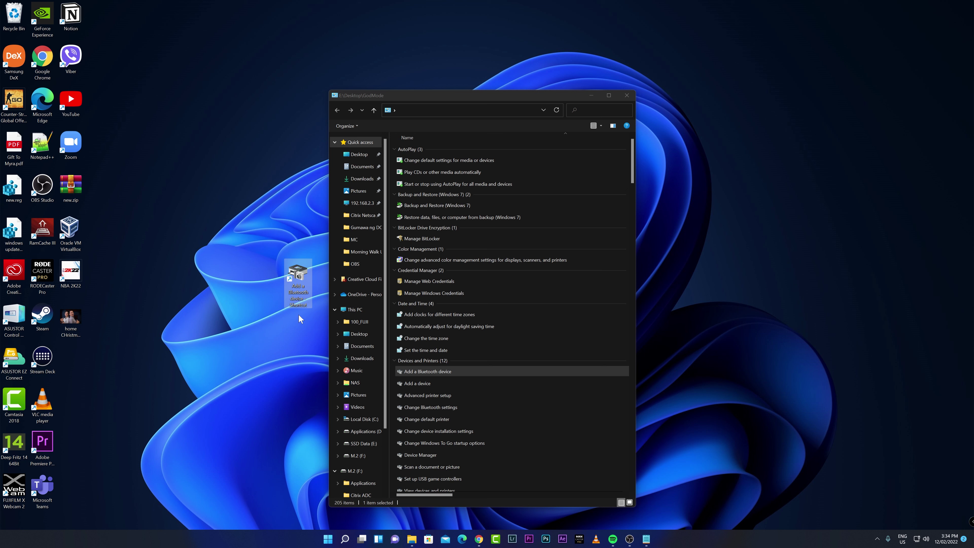
# Test the Add a Bluetooth device shortcut, cancel the device search, and move the shortcut to the Recycle Bin.
pyautogui.doubleClick(296, 285)
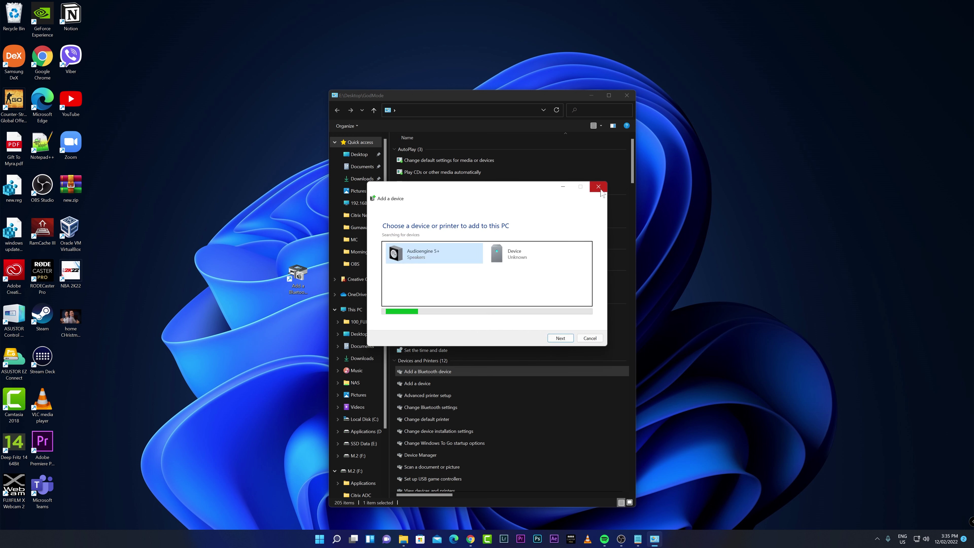
pyautogui.click(589, 339)
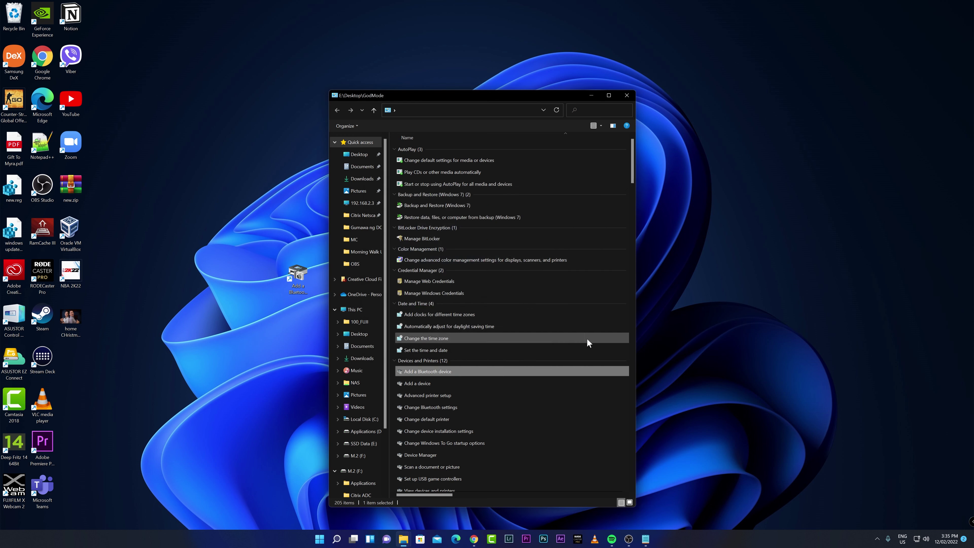
pyautogui.moveTo(300, 279); pyautogui.dragTo(14, 17)
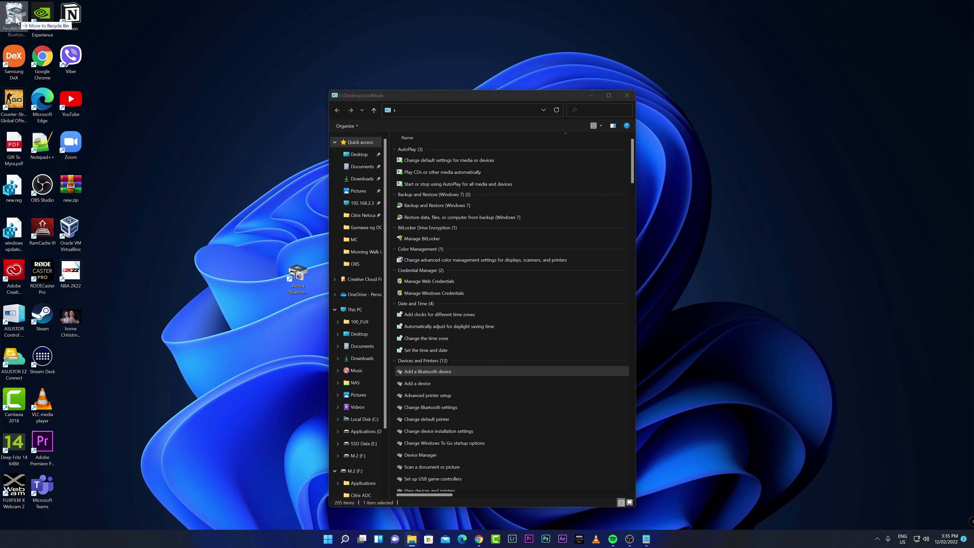
# Search the GodMode settings for "delete".
pyautogui.click(584, 112)
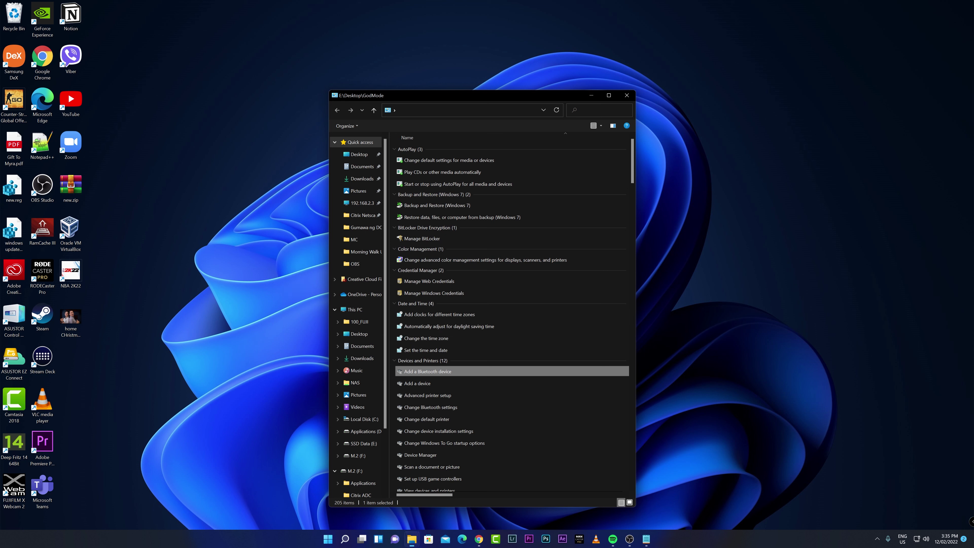
pyautogui.write('delete')
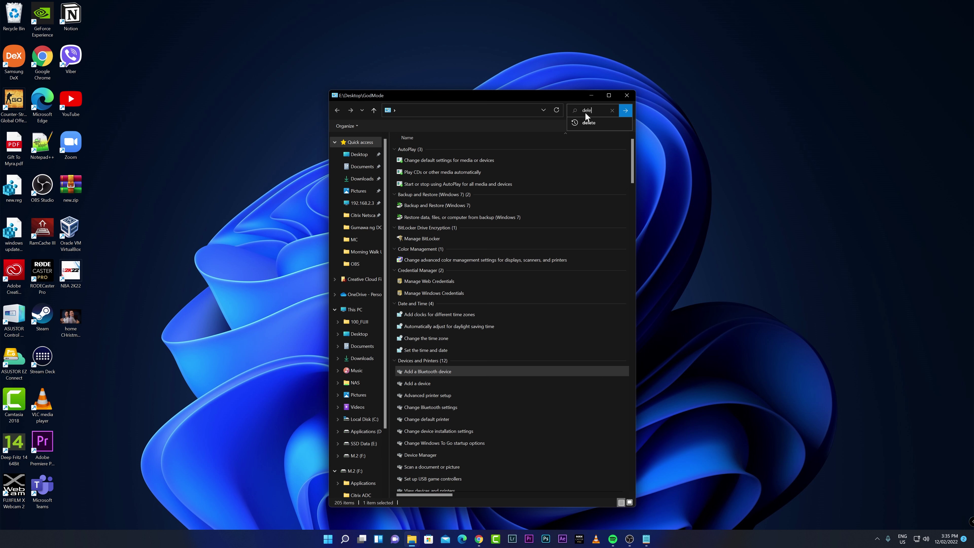
pyautogui.click(625, 112)
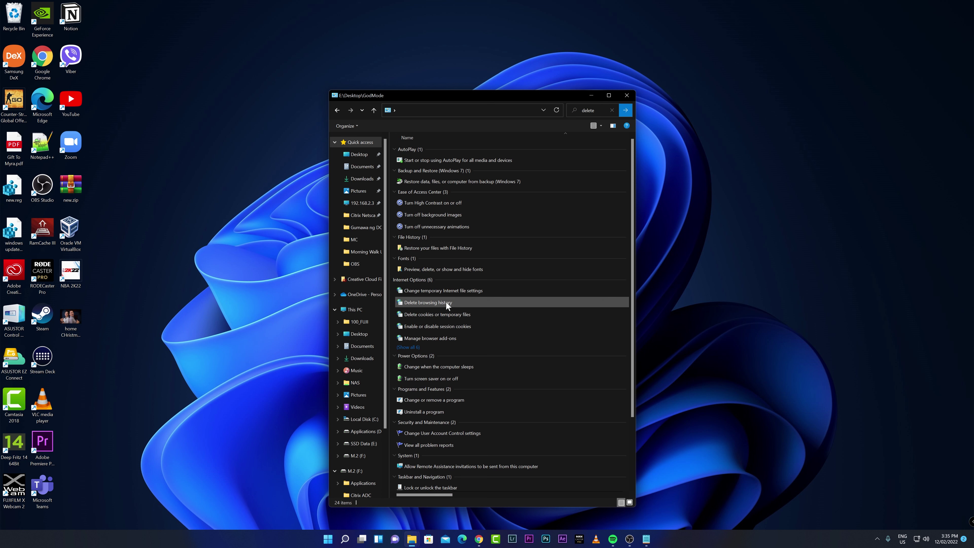
# Create a desktop shortcut to Delete browsing history, reposition it, and move it to the Recycle Bin.
pyautogui.moveTo(446, 301); pyautogui.dragTo(257, 282)
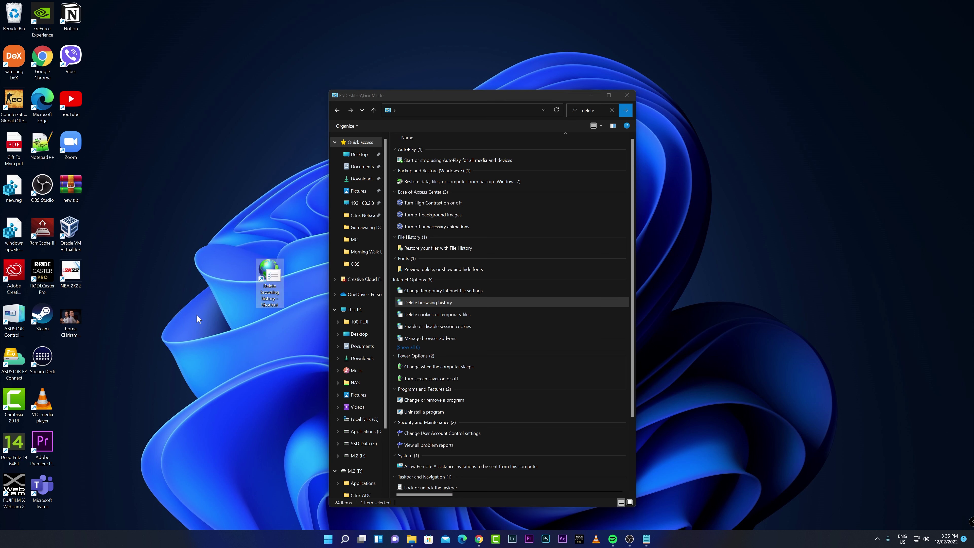
pyautogui.moveTo(272, 274); pyautogui.dragTo(285, 219)
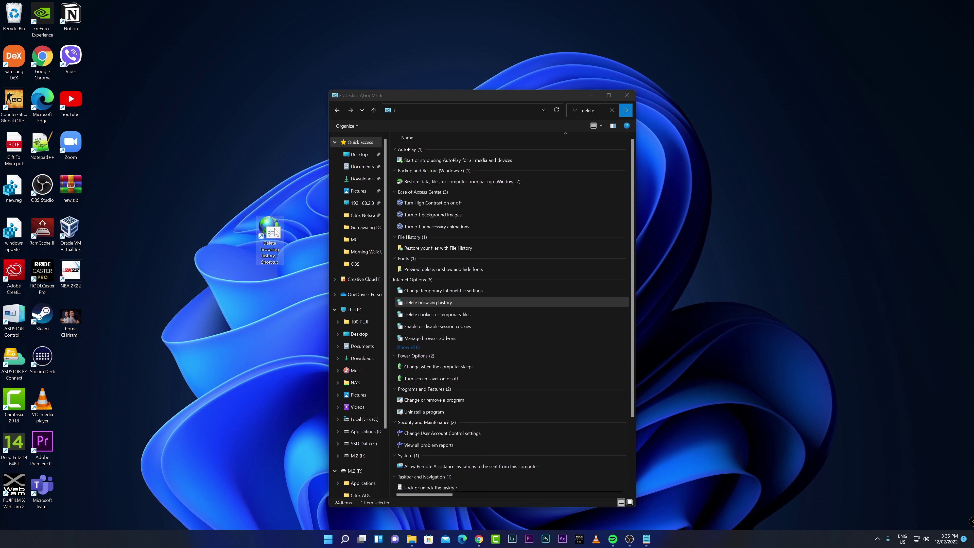
pyautogui.moveTo(275, 231); pyautogui.dragTo(14, 15)
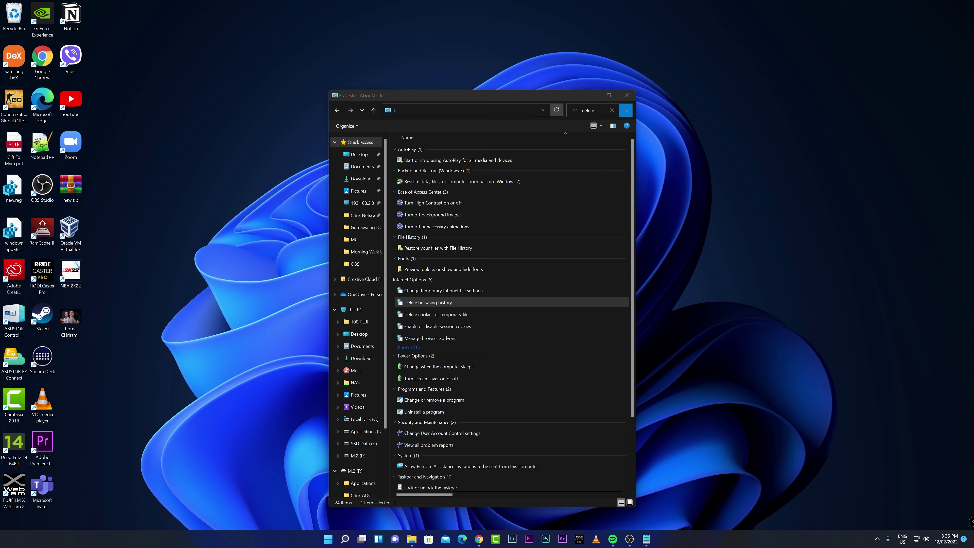
# Look through the list of GodMode settings matching "delete" and return to its beginning.
pyautogui.click(610, 112)
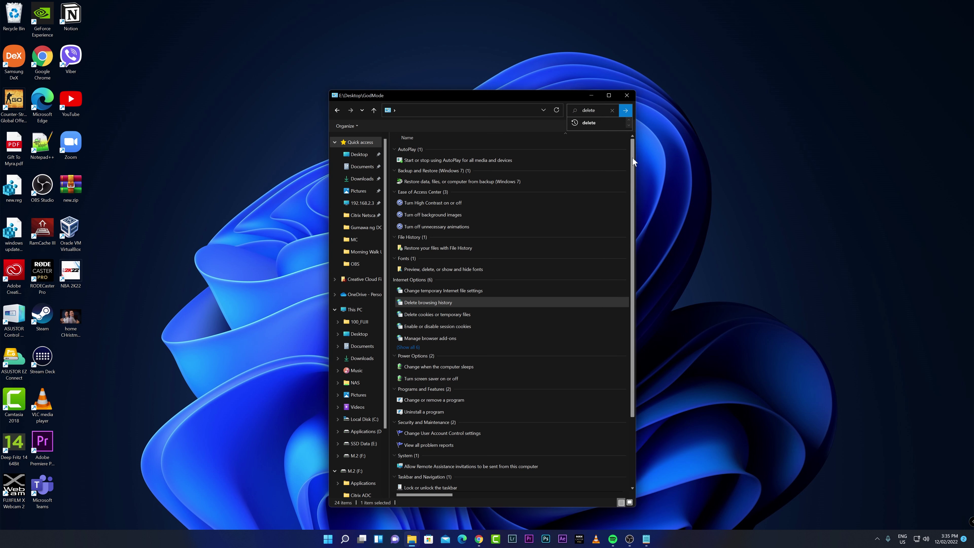
pyautogui.scroll(-3, 632, 165)
pyautogui.scroll(1, 620, 256)
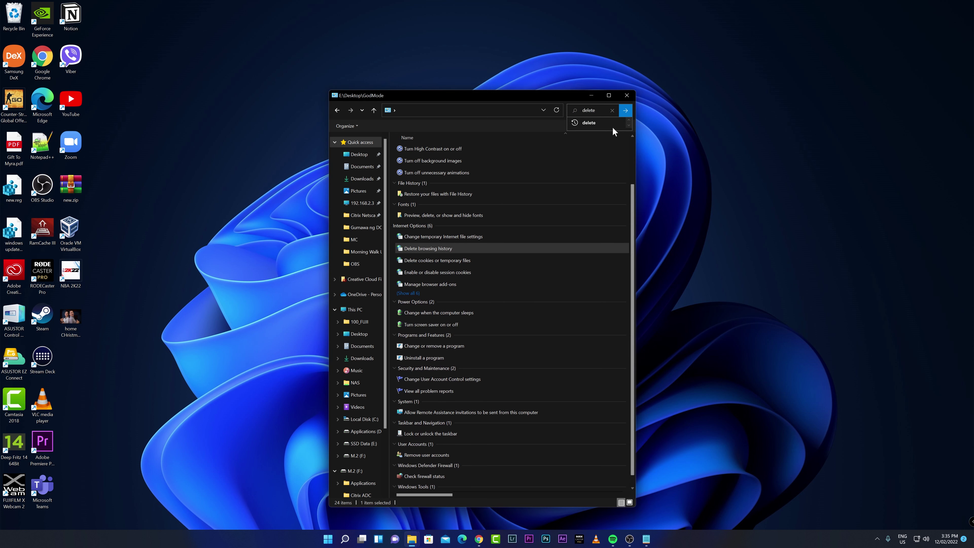
pyautogui.click(602, 110)
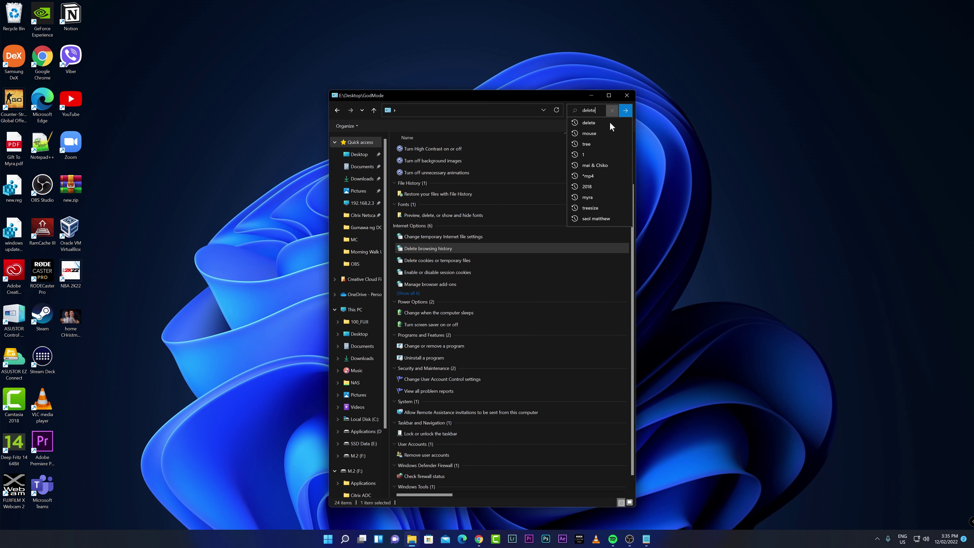
pyautogui.click(728, 273)
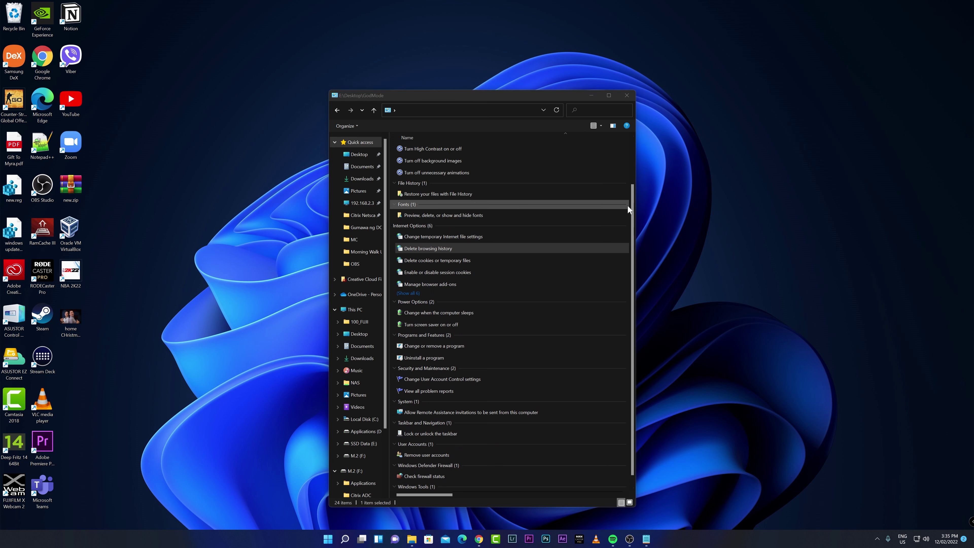
pyautogui.scroll(3, 629, 209)
pyautogui.click(631, 161)
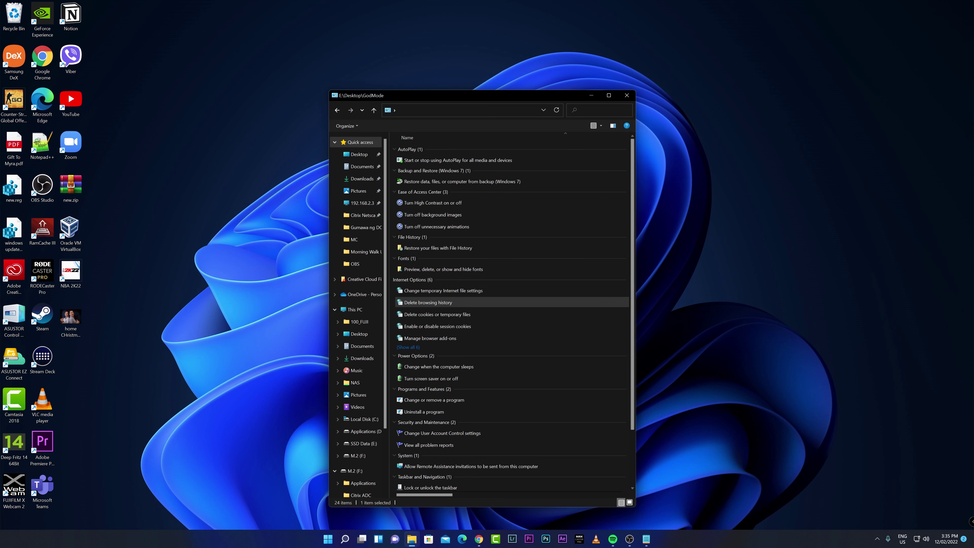
# Maximize the GodMode search results window, close it, and reopen the GodMode folder from the desktop to show all settings.
pyautogui.click(608, 95)
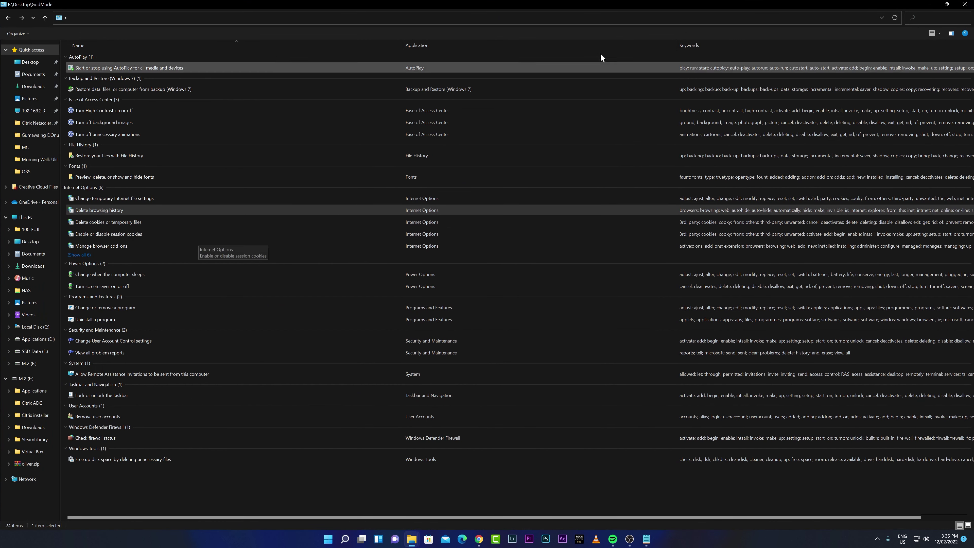
pyautogui.click(965, 5)
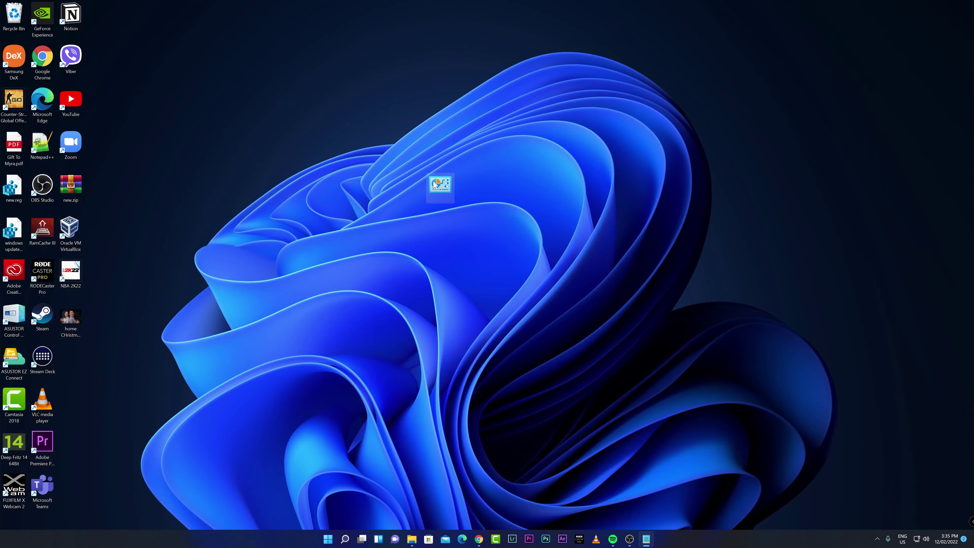
pyautogui.doubleClick(433, 181)
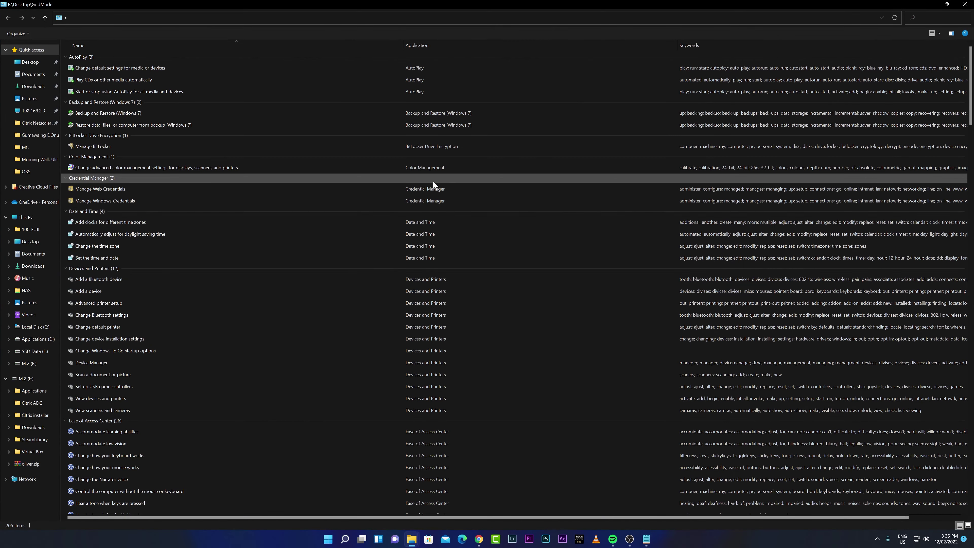
# Look through the full GodMode settings list by category, from AutoPlay down to Speech Recognition, and close the folder.
pyautogui.scroll(-20, 624, 241)
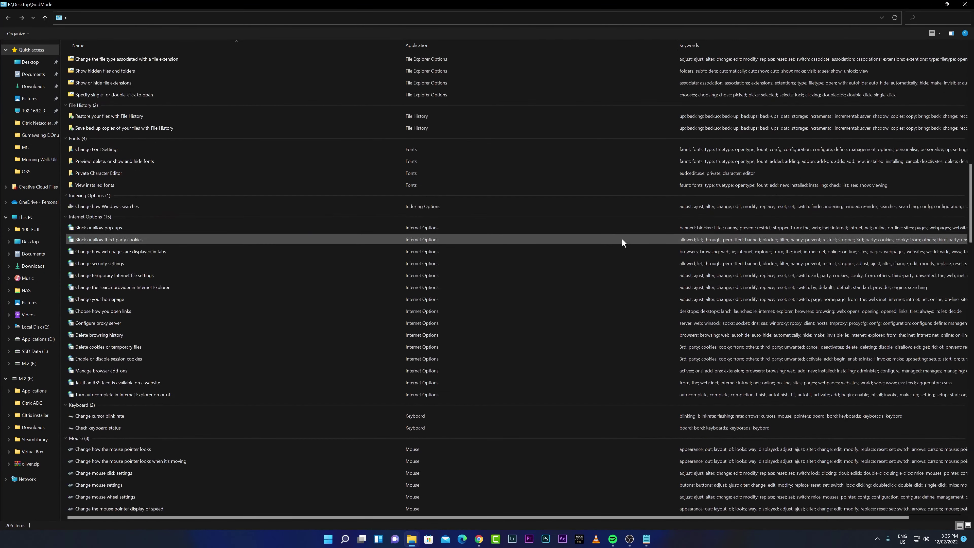
pyautogui.scroll(-2, 115, 336)
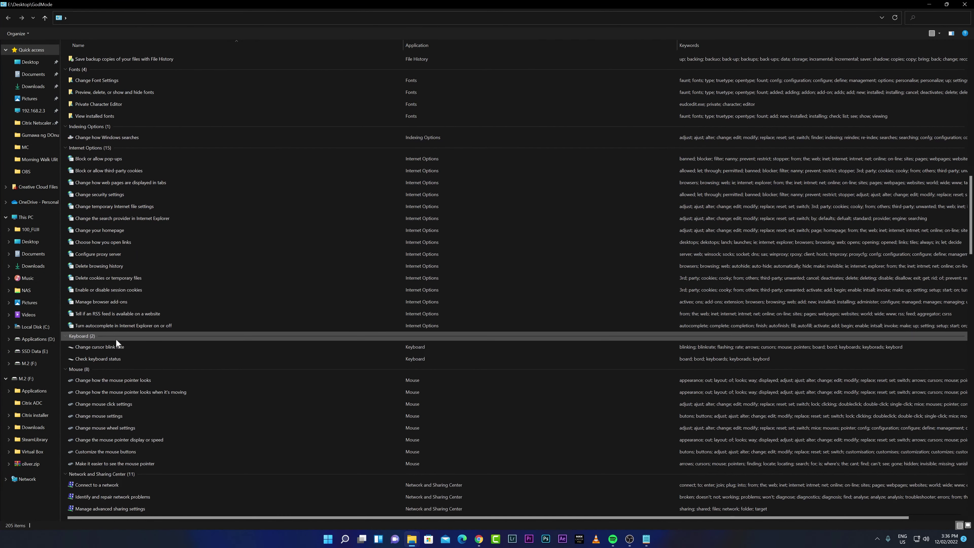
pyautogui.scroll(-4, 116, 339)
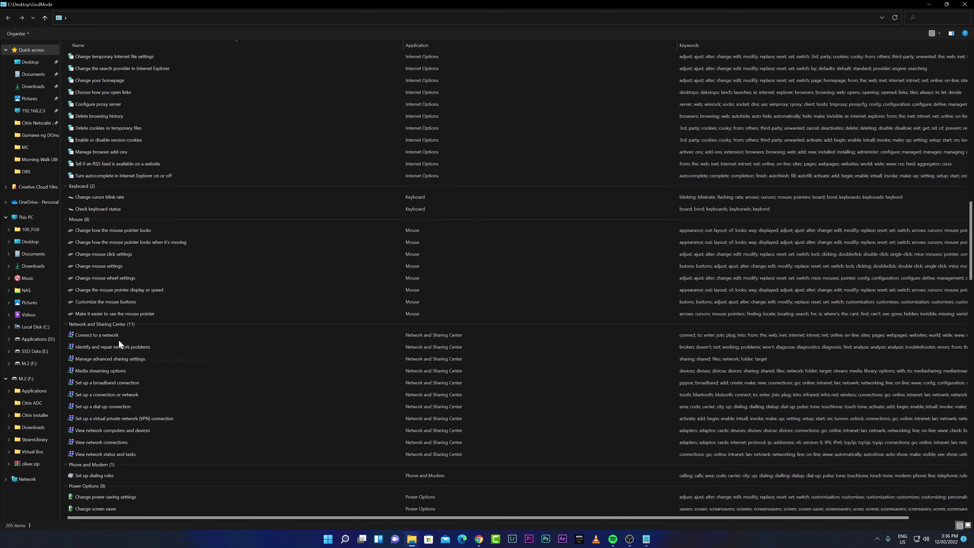
pyautogui.scroll(-1, 120, 343)
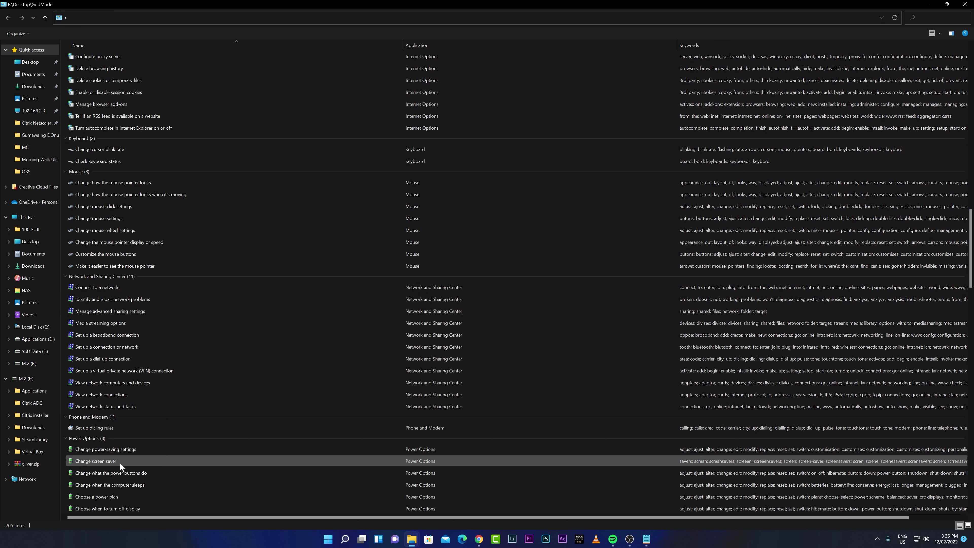
pyautogui.scroll(-4, 116, 463)
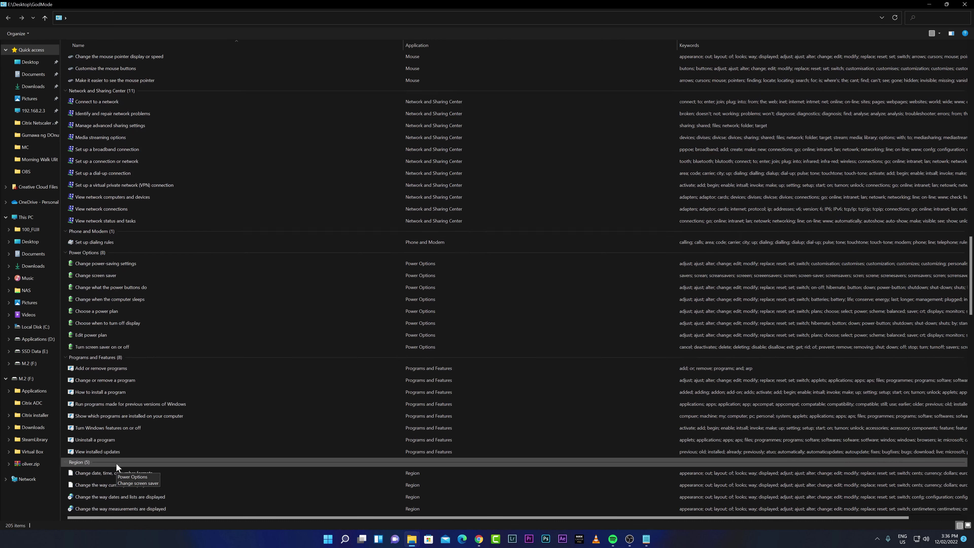
pyautogui.scroll(-2, 289, 415)
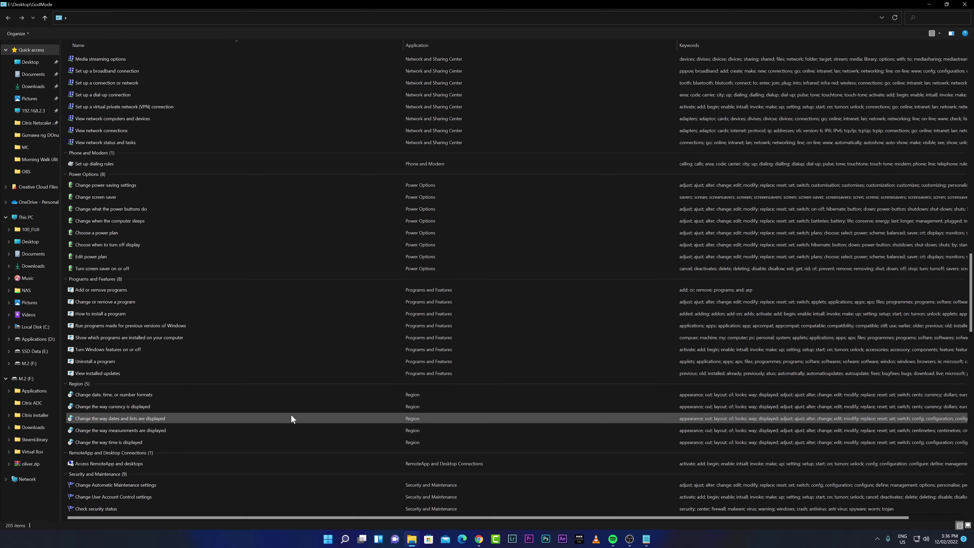
pyautogui.scroll(-4, 291, 415)
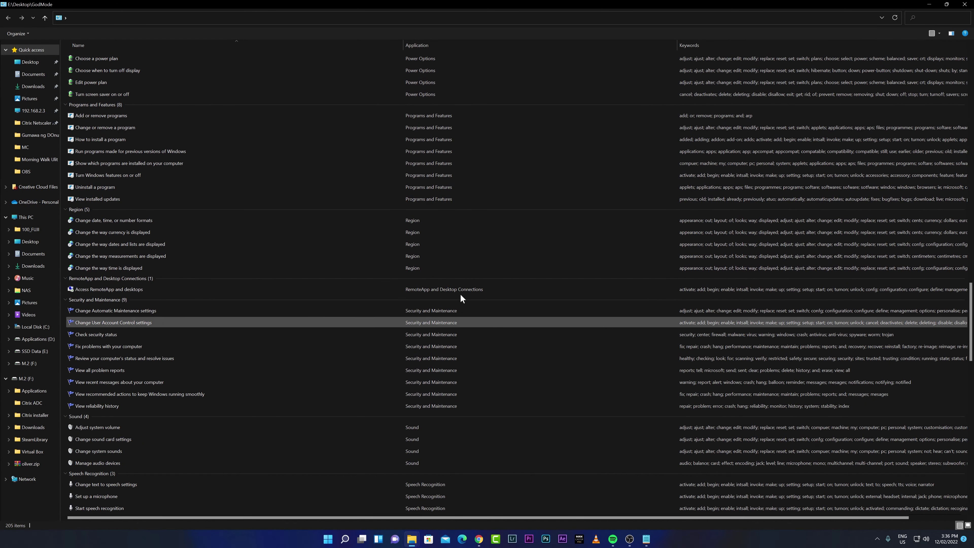
pyautogui.click(963, 5)
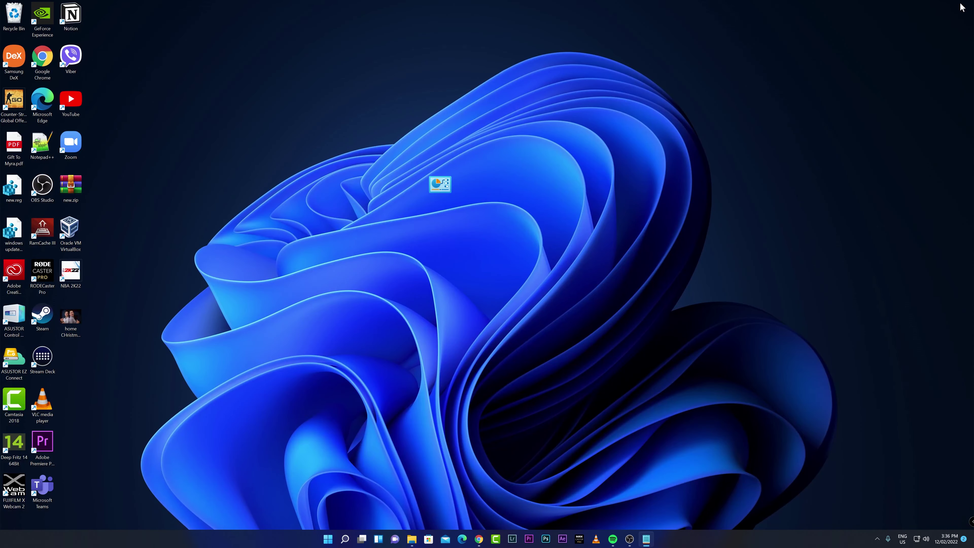